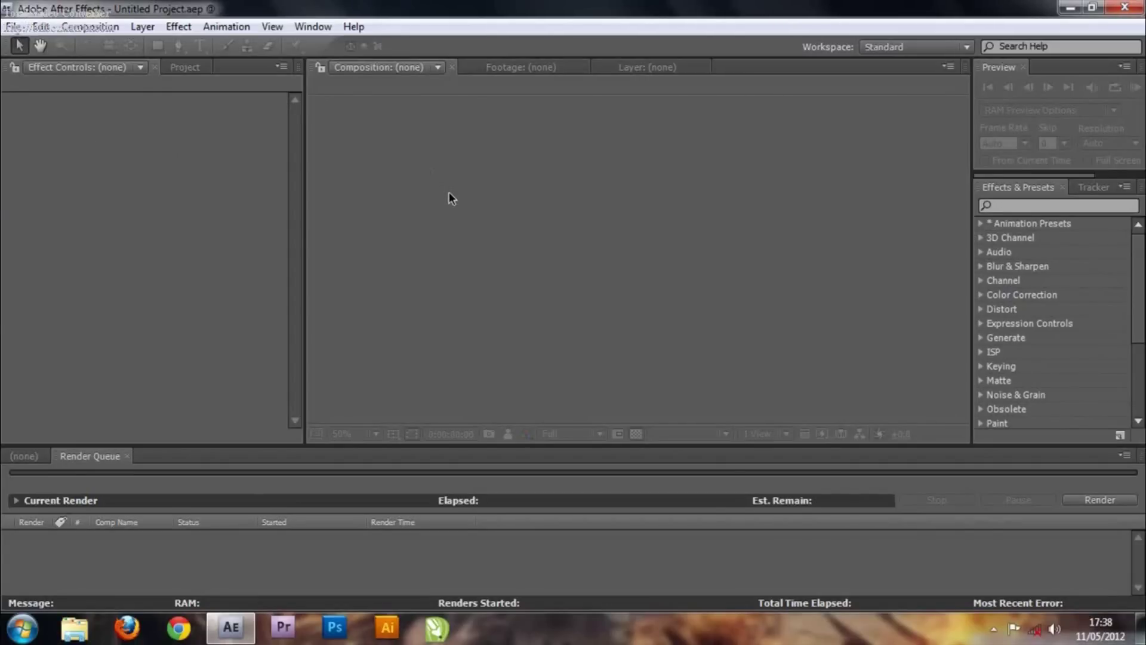
Import the Pare Snow image from the Pictures library as footage.
click(12, 26)
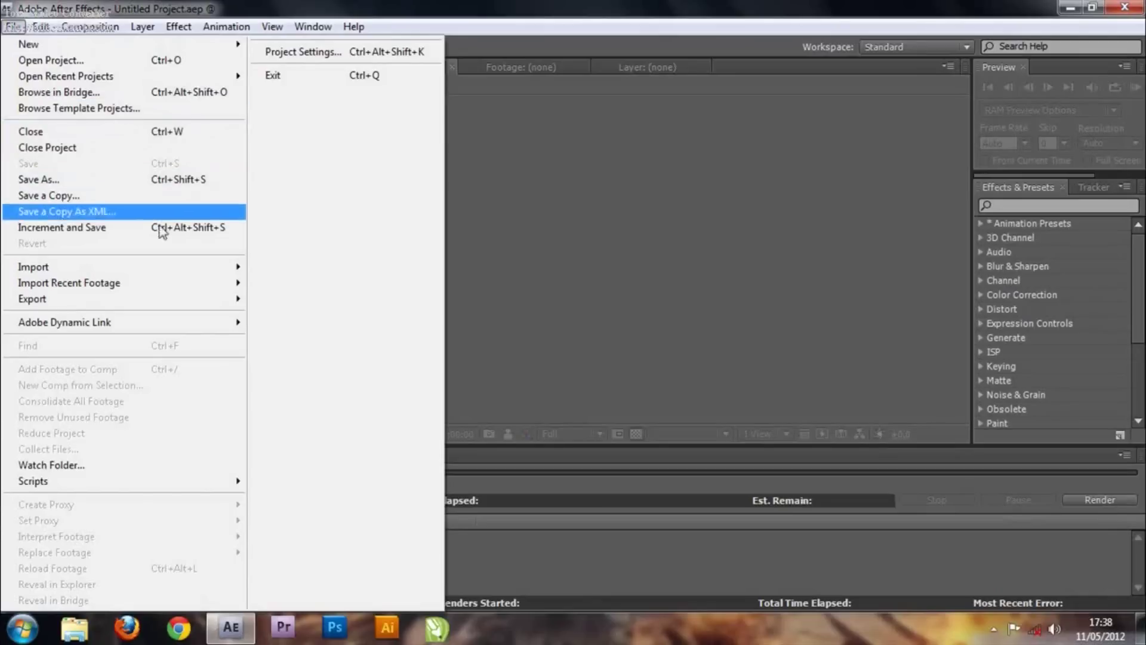
mouse_move(173, 268)
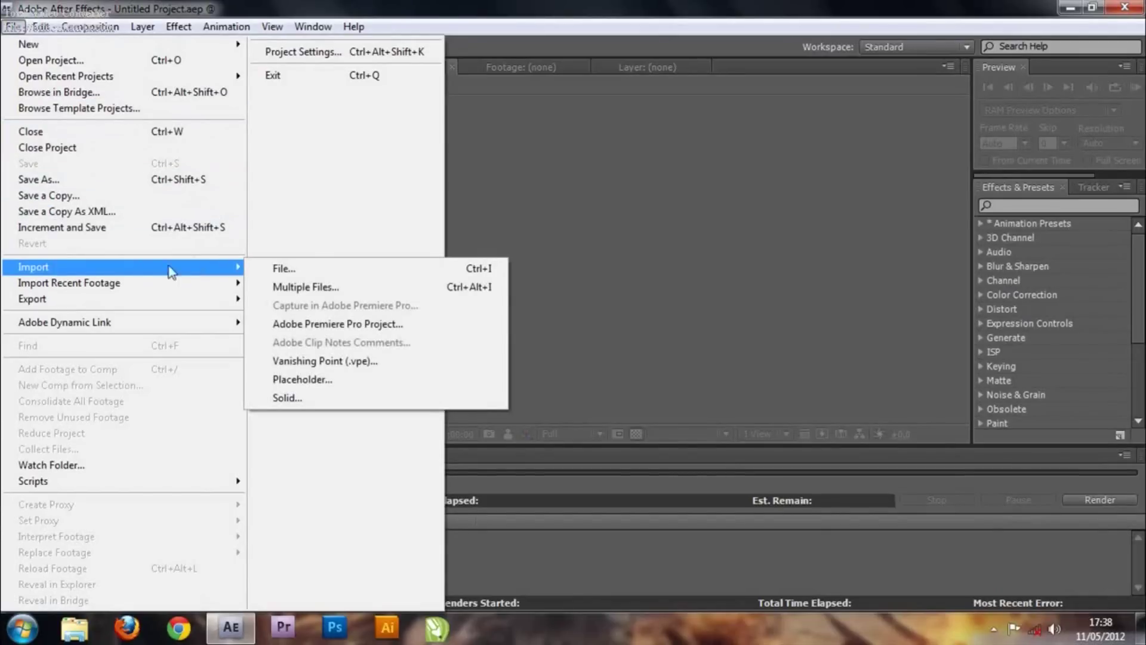
click(284, 270)
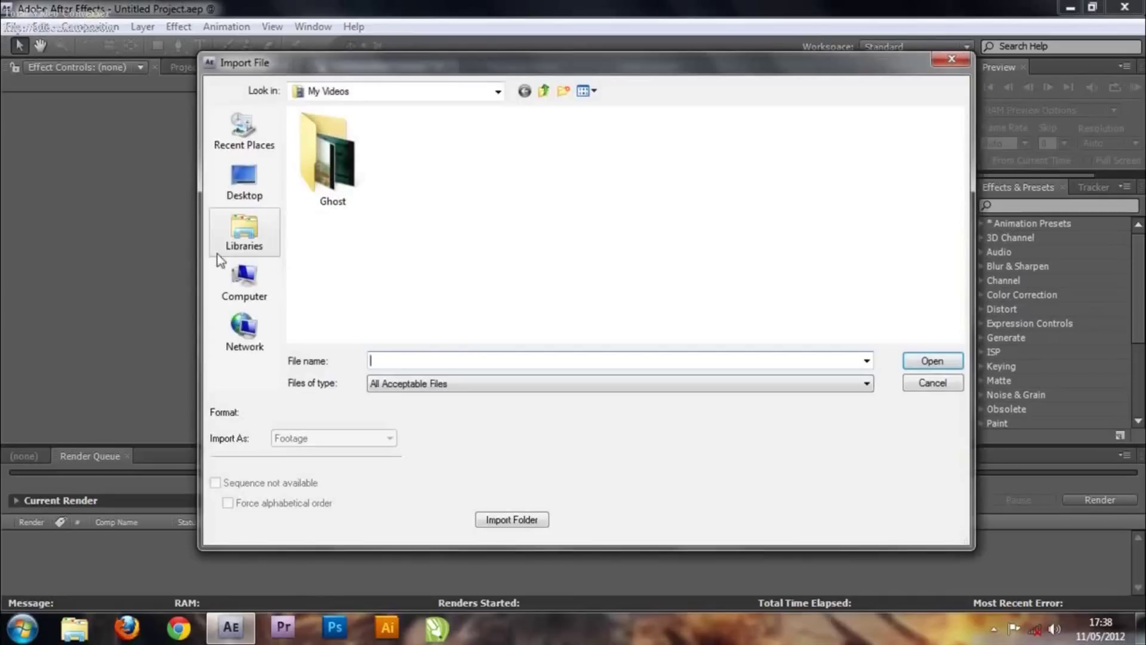
drag(509, 72, 475, 62)
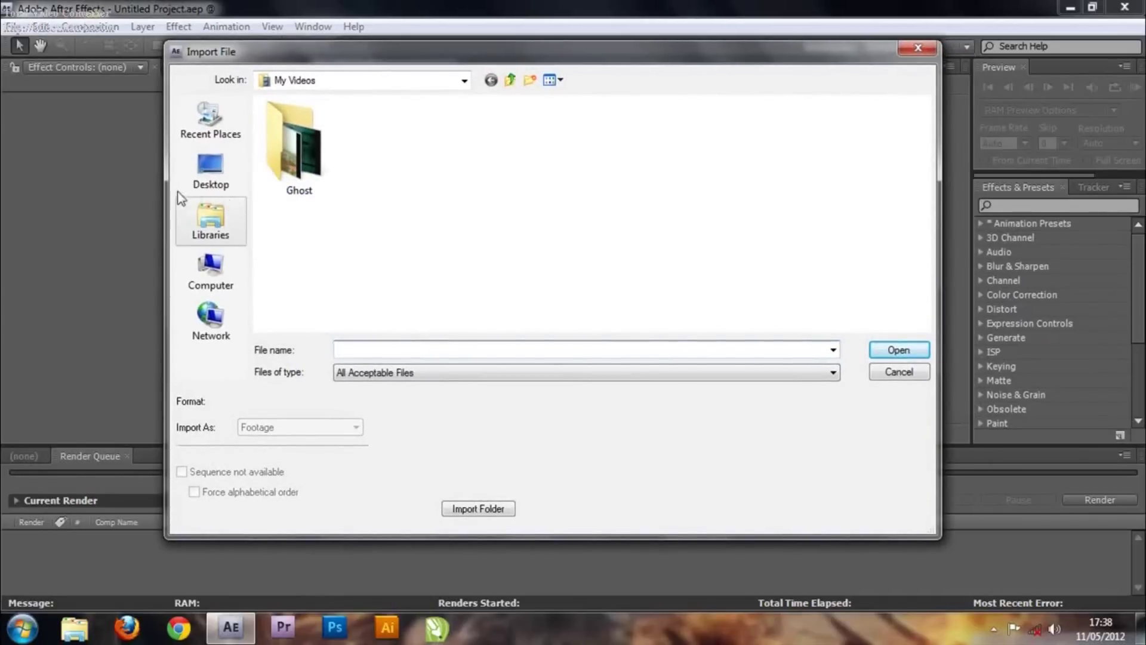
click(208, 222)
double_click(692, 128)
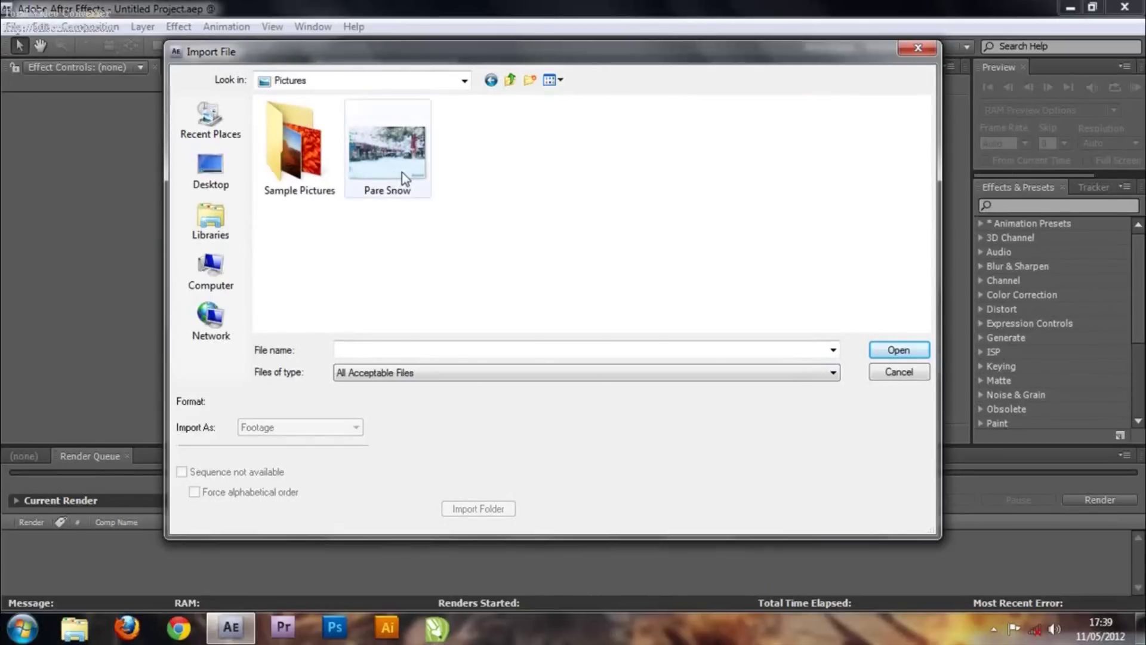
click(410, 175)
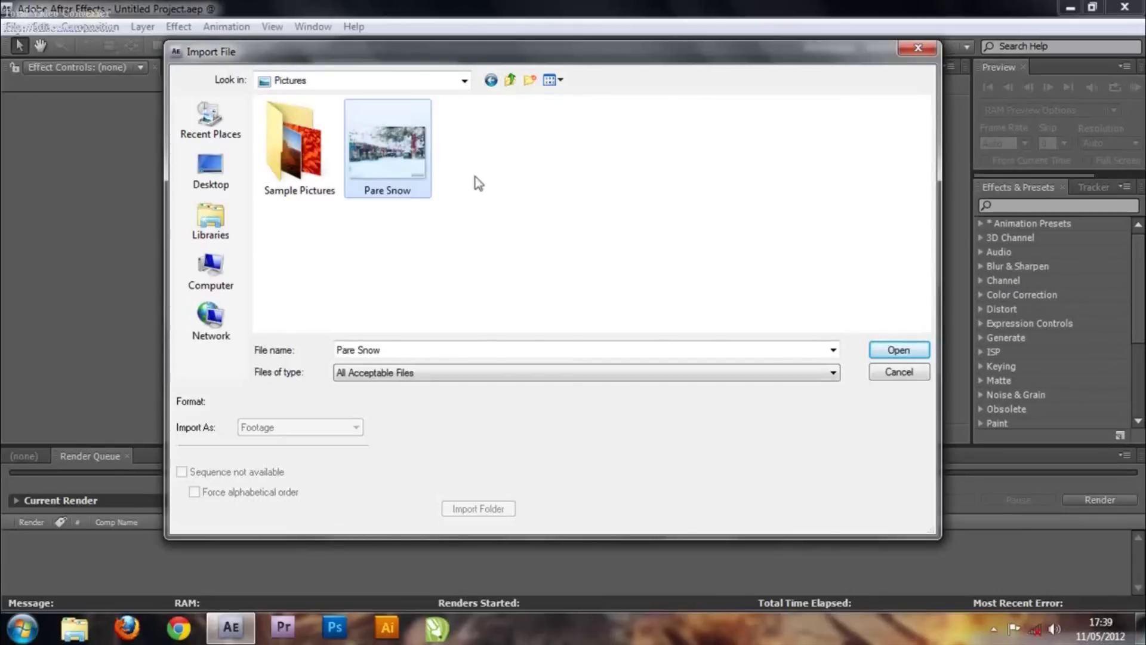
click(897, 350)
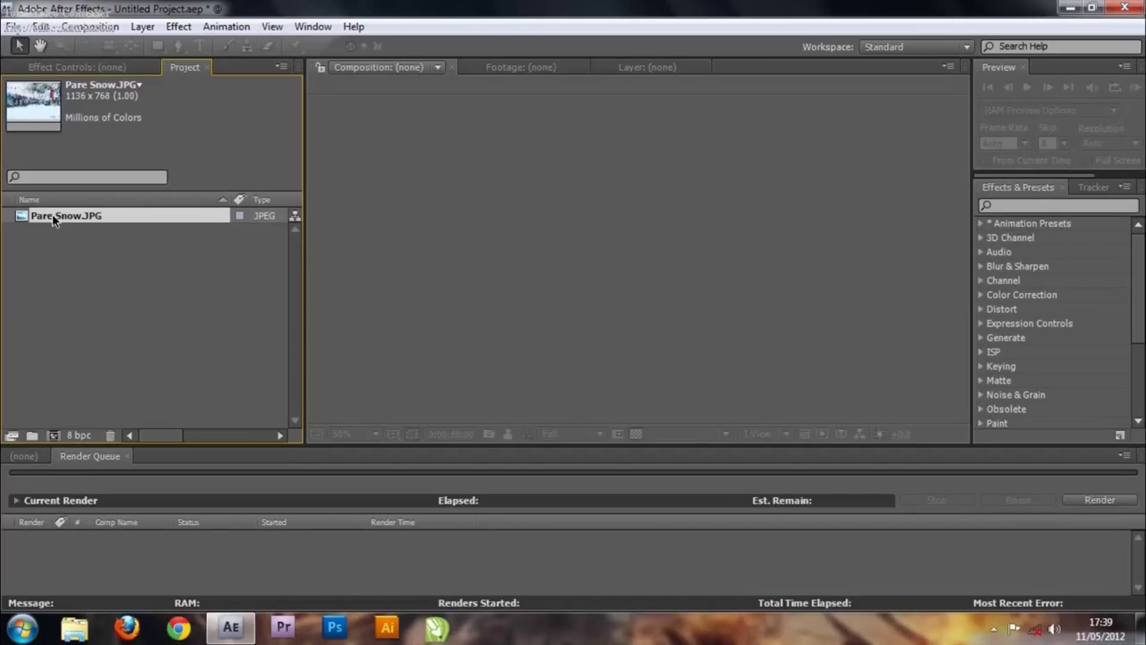
Create a new composition from the Pare Snow.JPG footage, matching its settings.
click(32, 461)
drag(57, 216, 55, 363)
drag(50, 436, 52, 532)
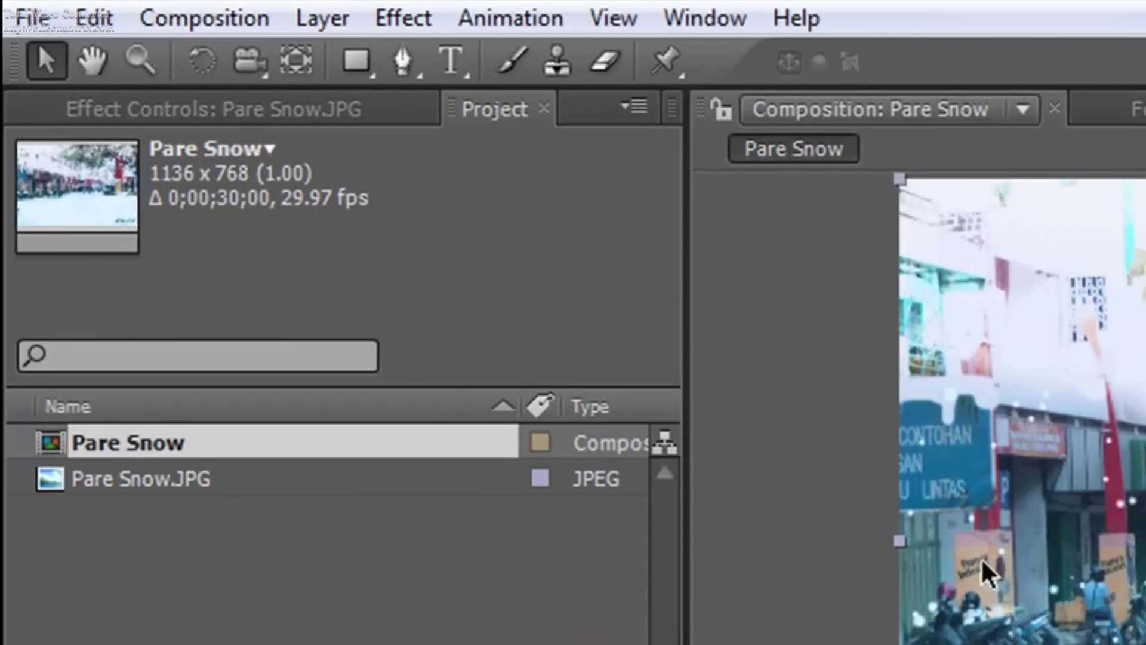
Add a black solid layer named Black Solid 1 at composition size, with color 000000.
click(322, 21)
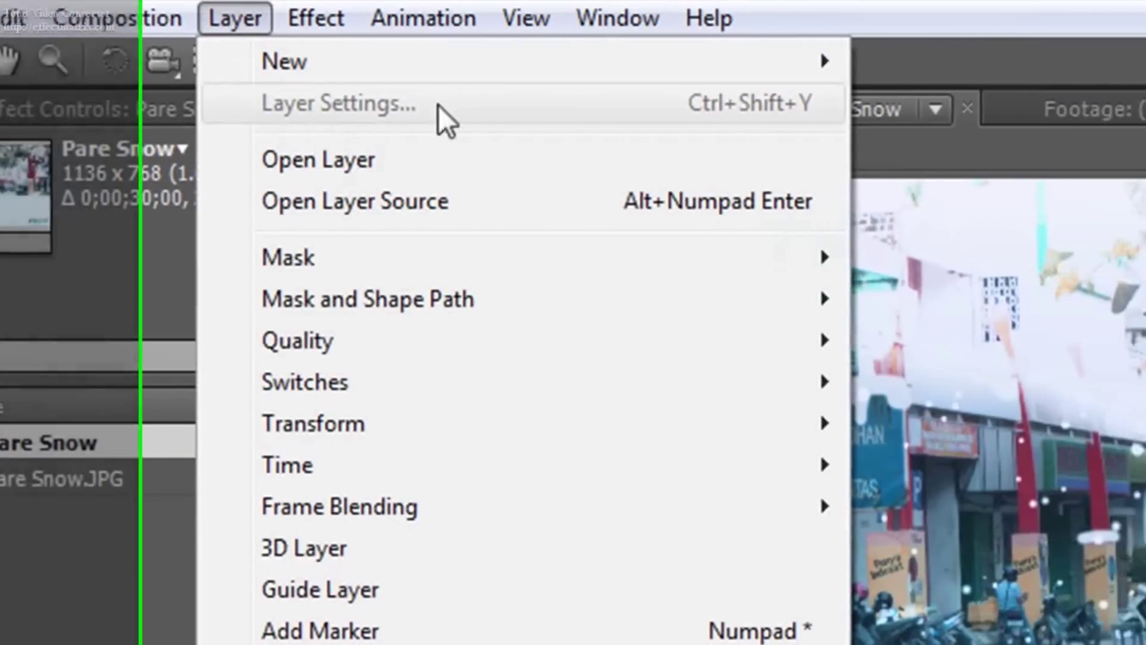
mouse_move(380, 70)
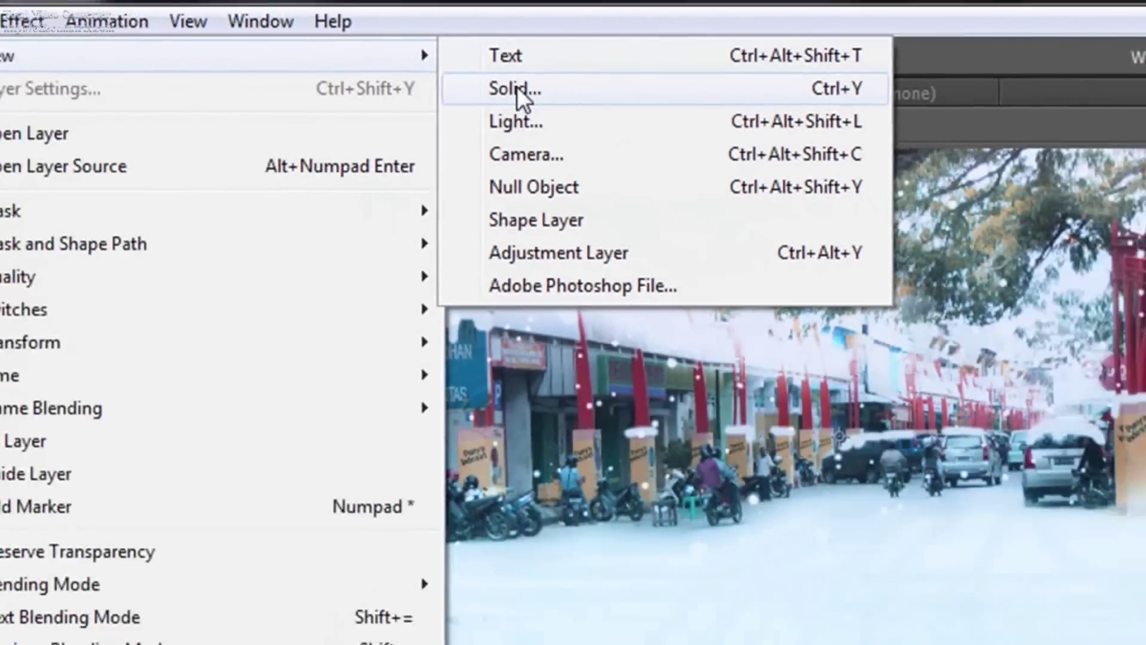
click(797, 101)
drag(629, 52, 675, 66)
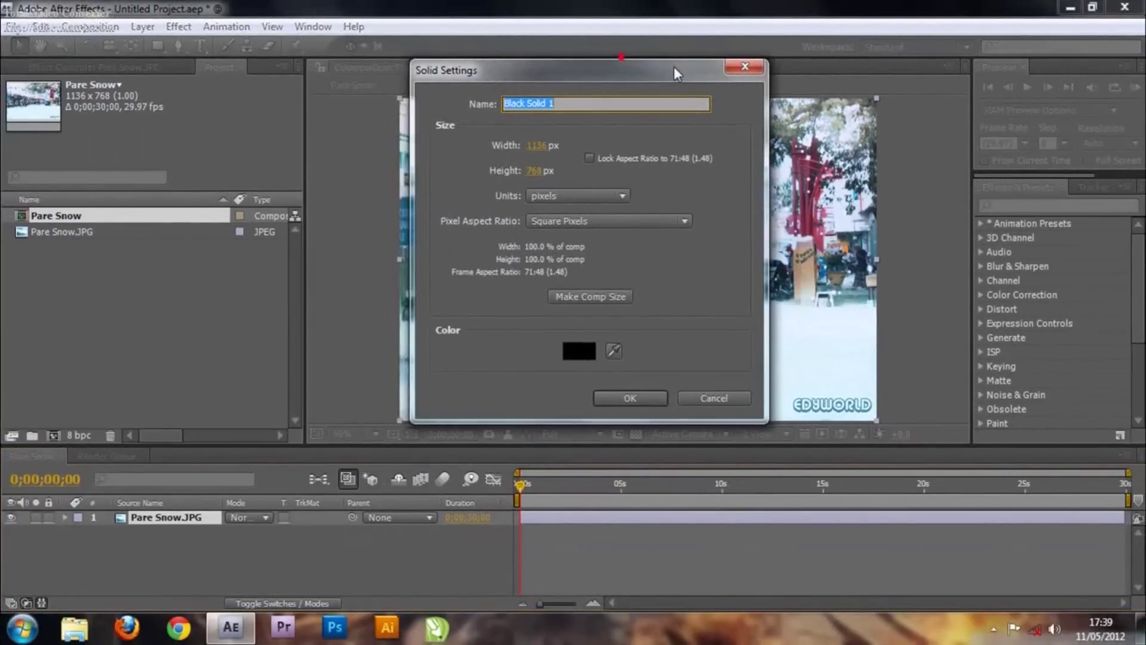
click(593, 293)
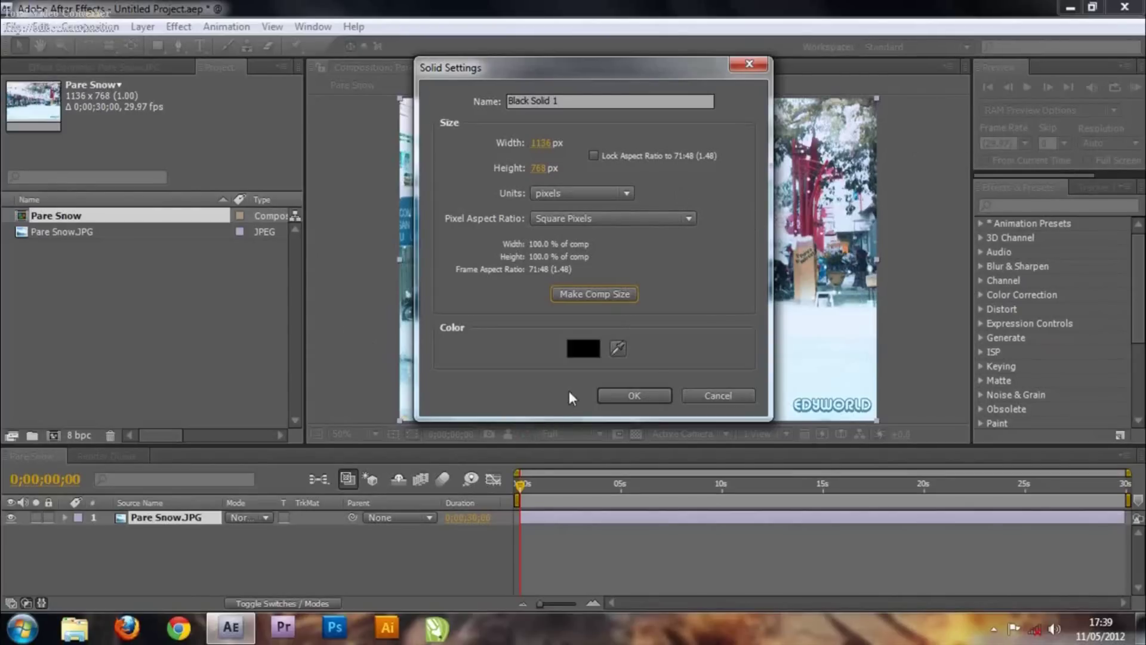
click(584, 348)
drag(917, 222, 622, 188)
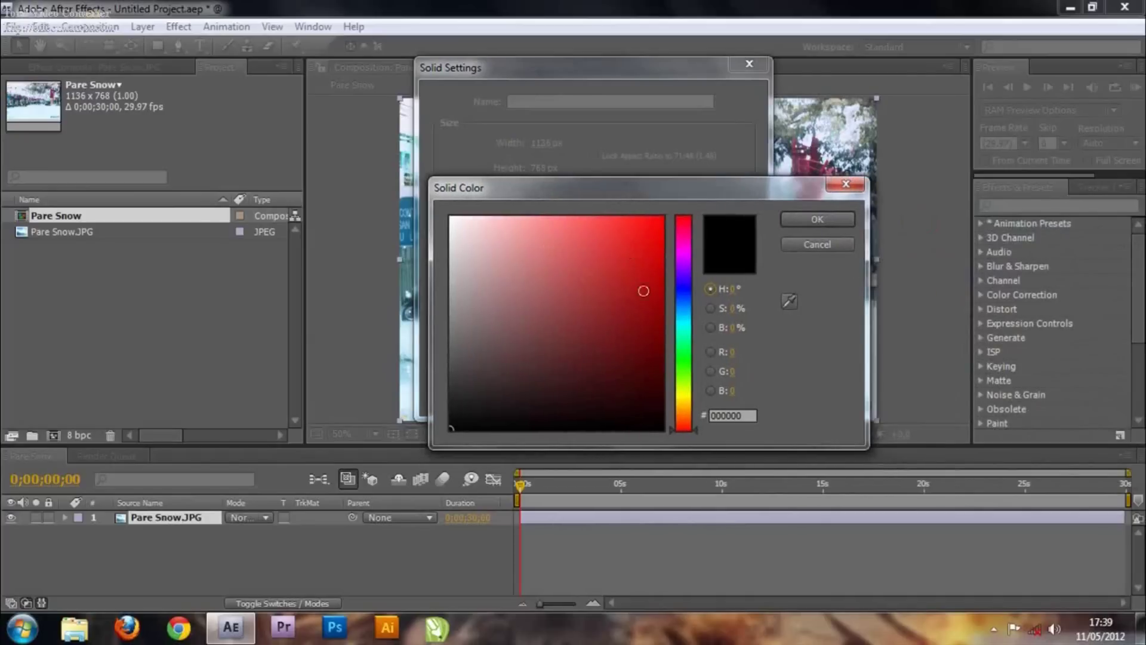
click(795, 220)
click(645, 396)
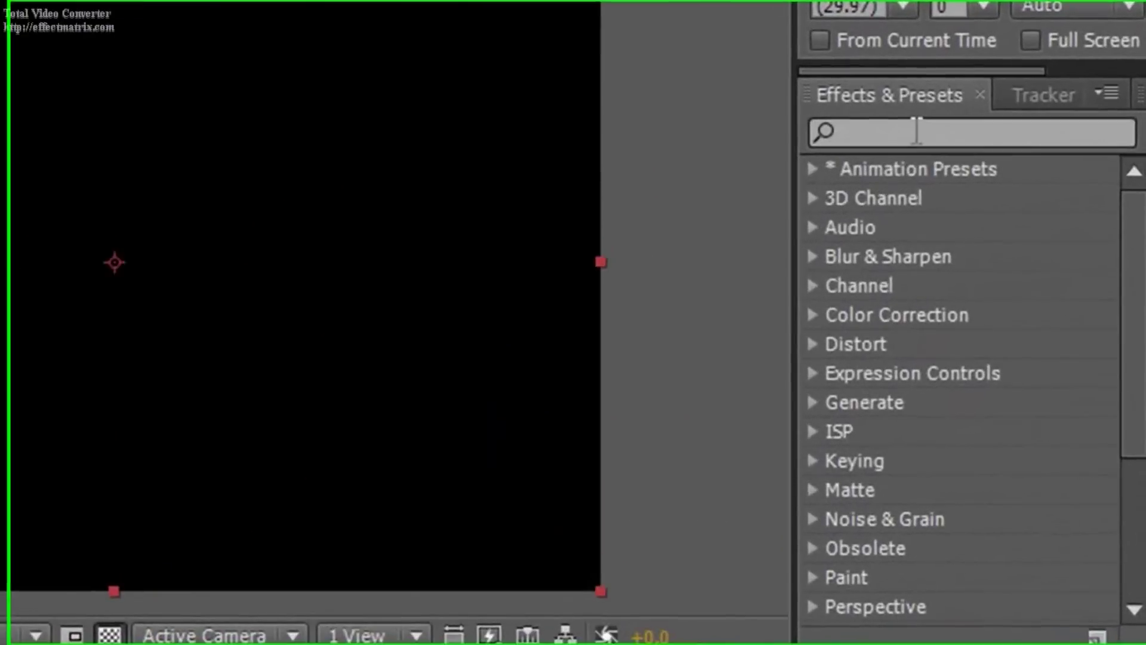
Find the CC Snow effect by searching for "cc sn" and apply it to the black solid.
click(914, 129)
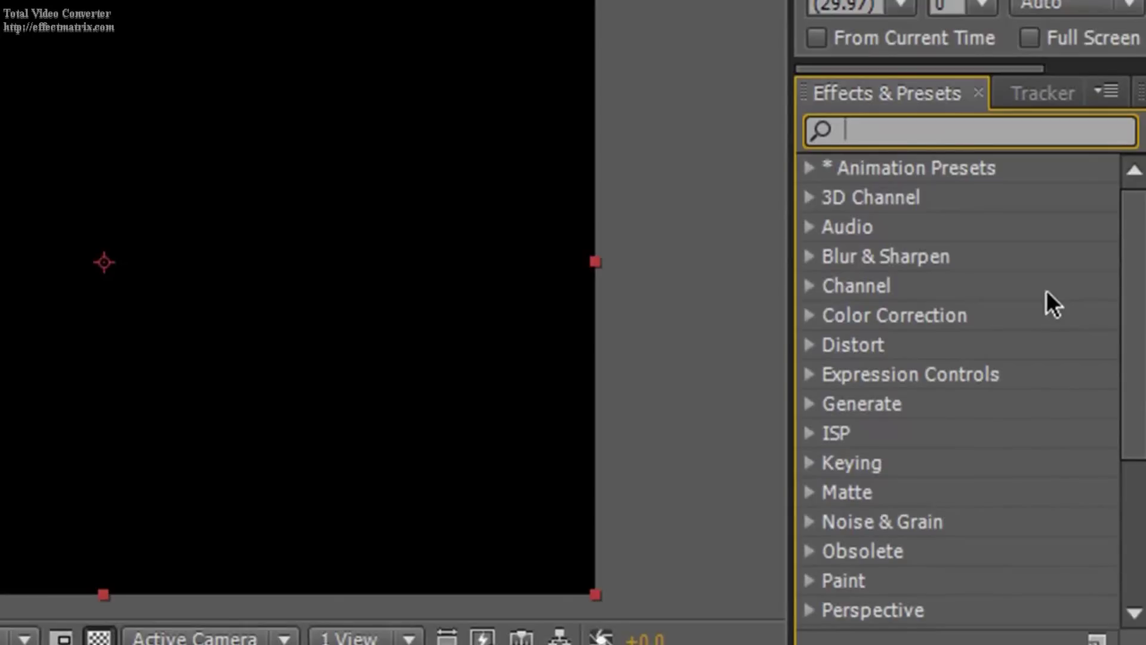
text(c)
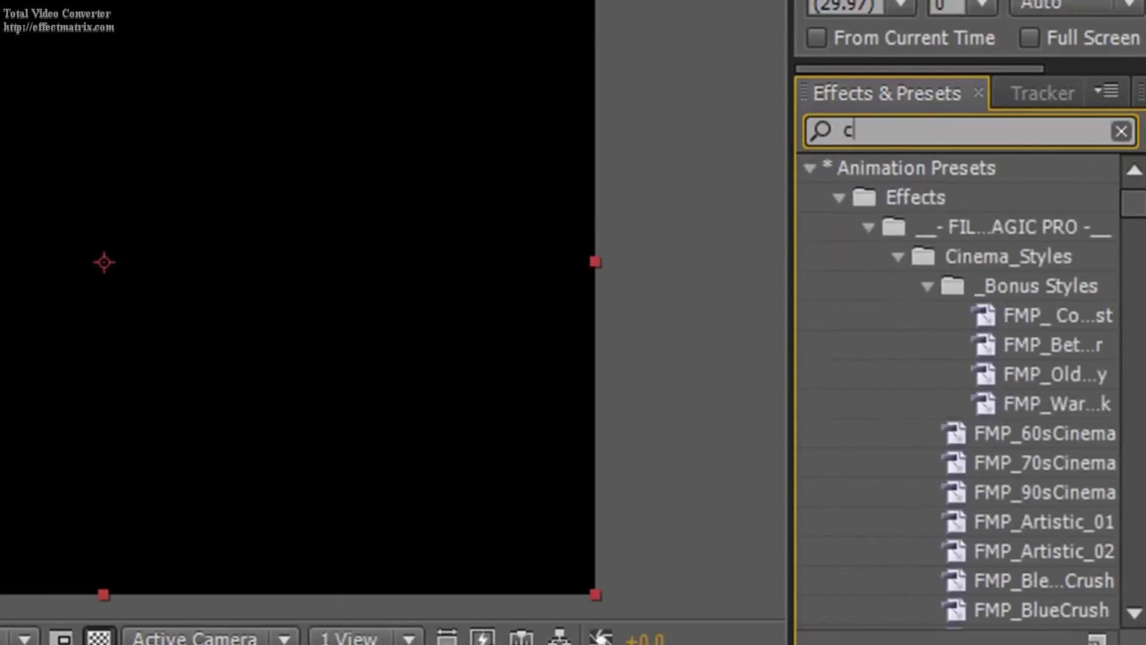
text(c s)
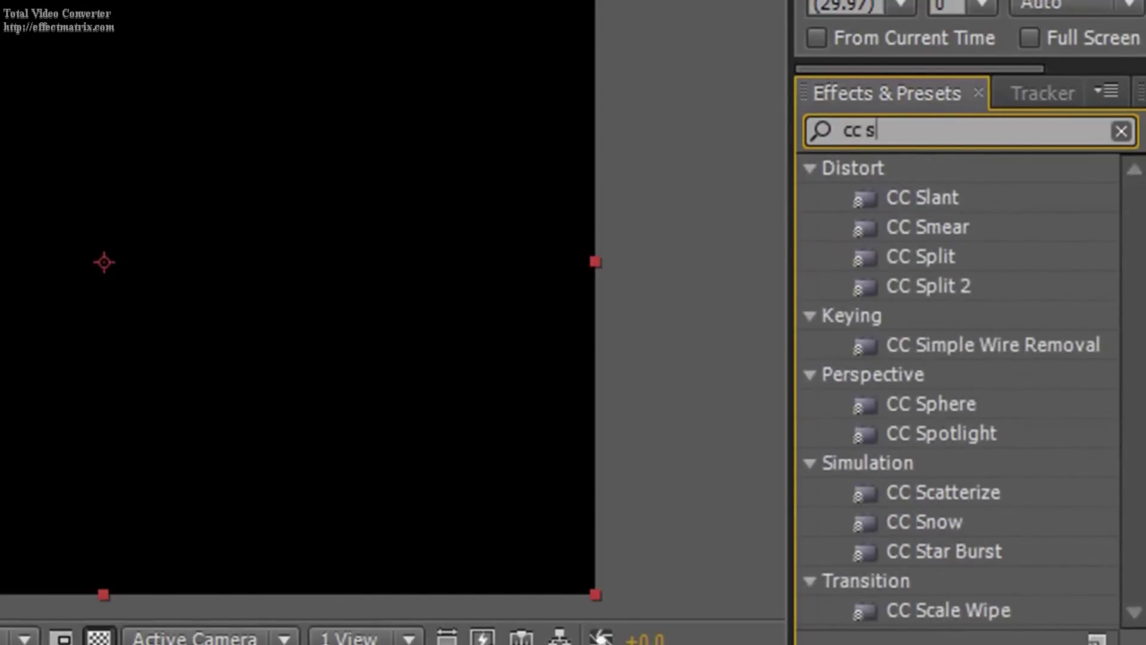
text(n)
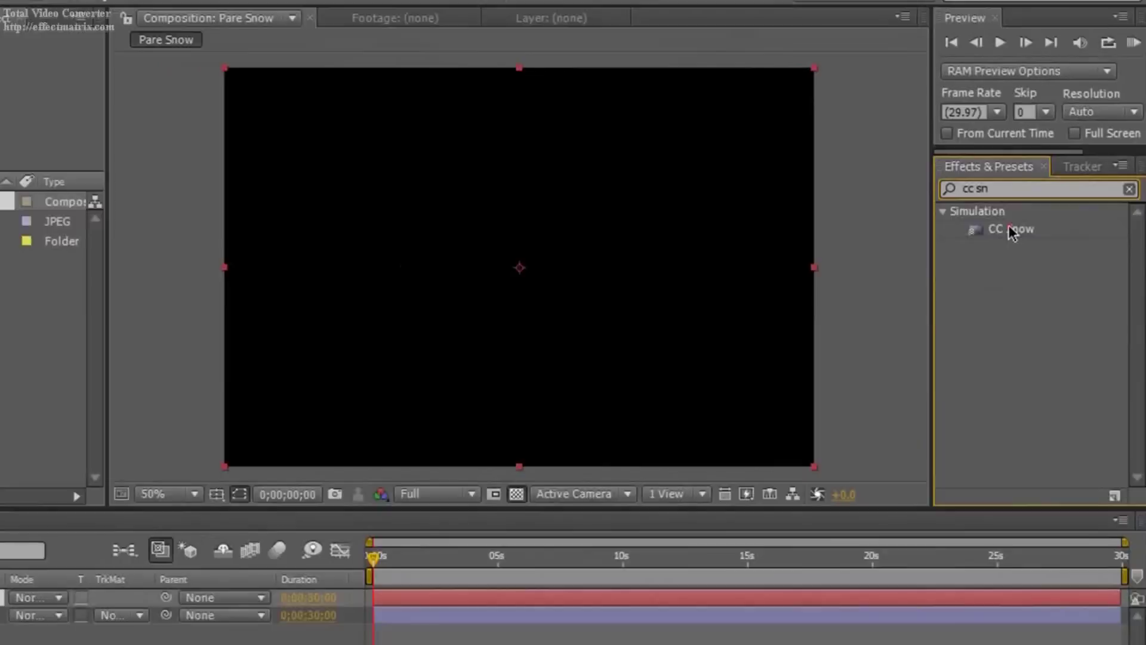
click(925, 197)
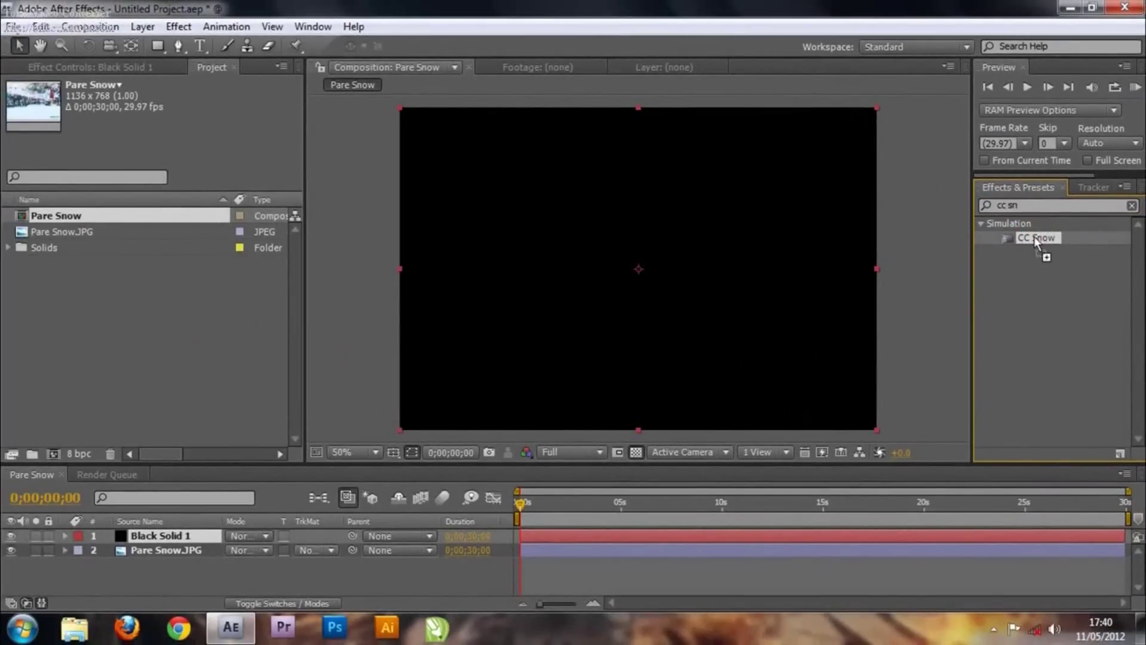
drag(897, 227, 792, 227)
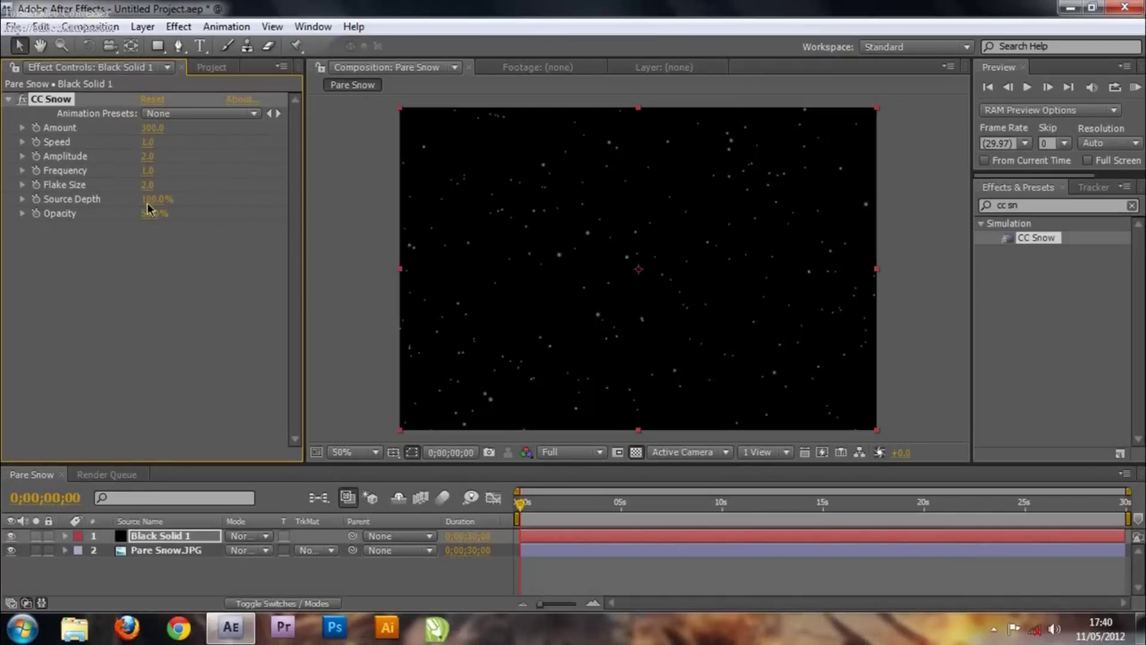
Try raising the CC Snow Amount to 630 on the black solid.
click(204, 537)
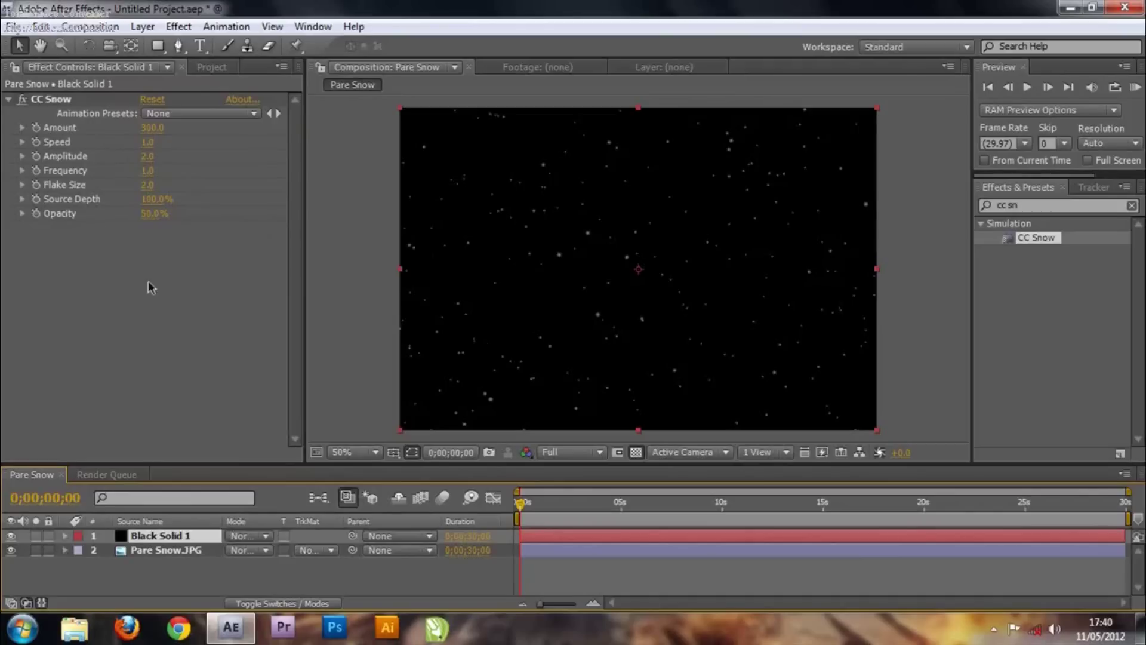
drag(146, 131, 158, 130)
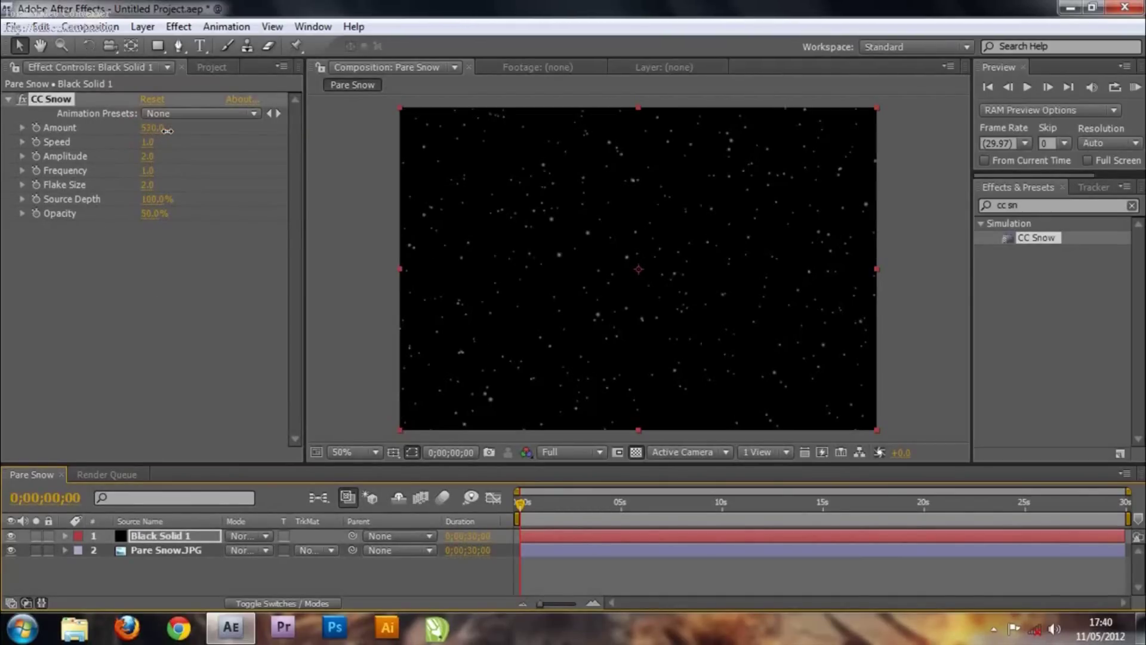
mouse_move(181, 134)
mouse_down()
mouse_move(213, 138)
mouse_move(194, 138)
mouse_up()
click(152, 128)
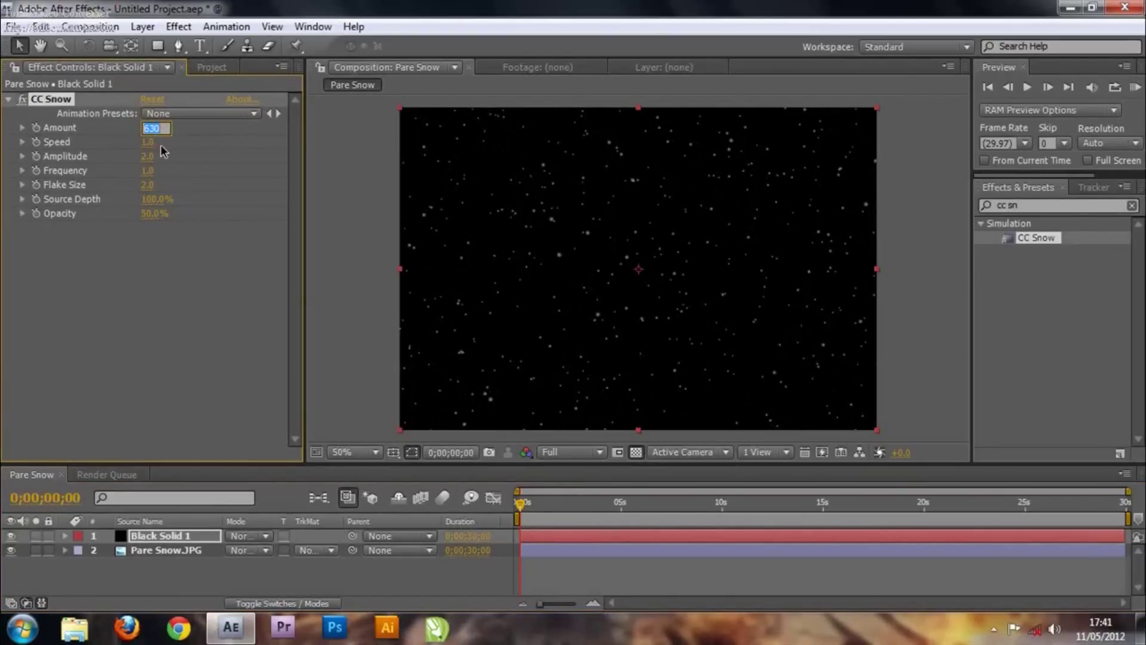
click(142, 280)
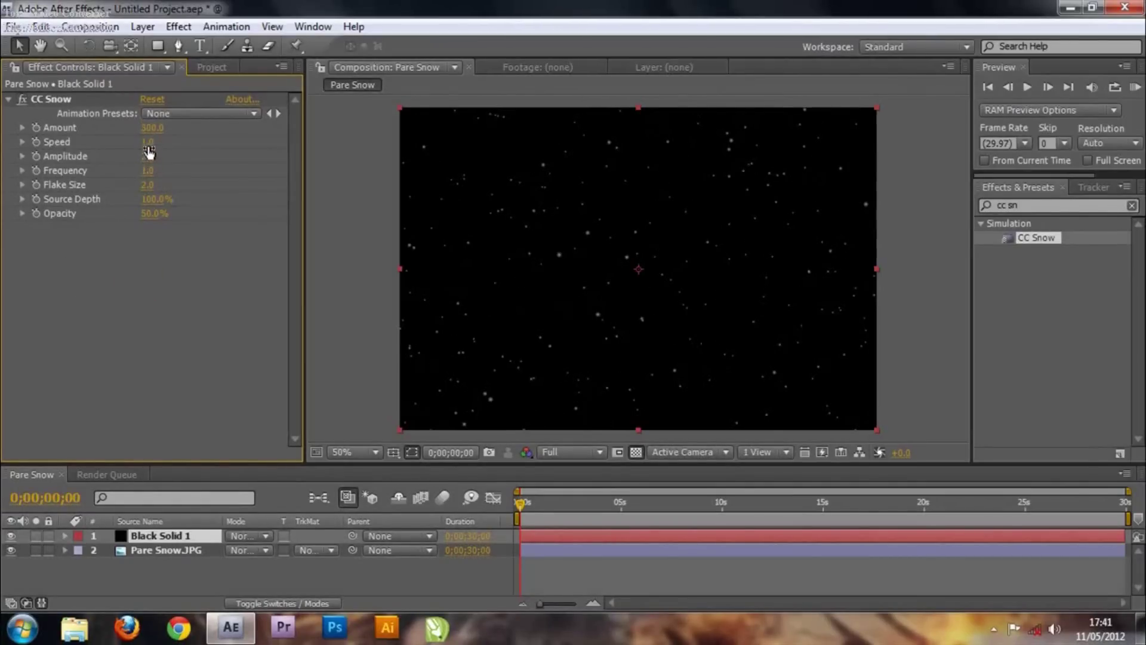
Set the CC Snow Flake Size to 3.3.
click(148, 184)
drag(148, 184, 264, 199)
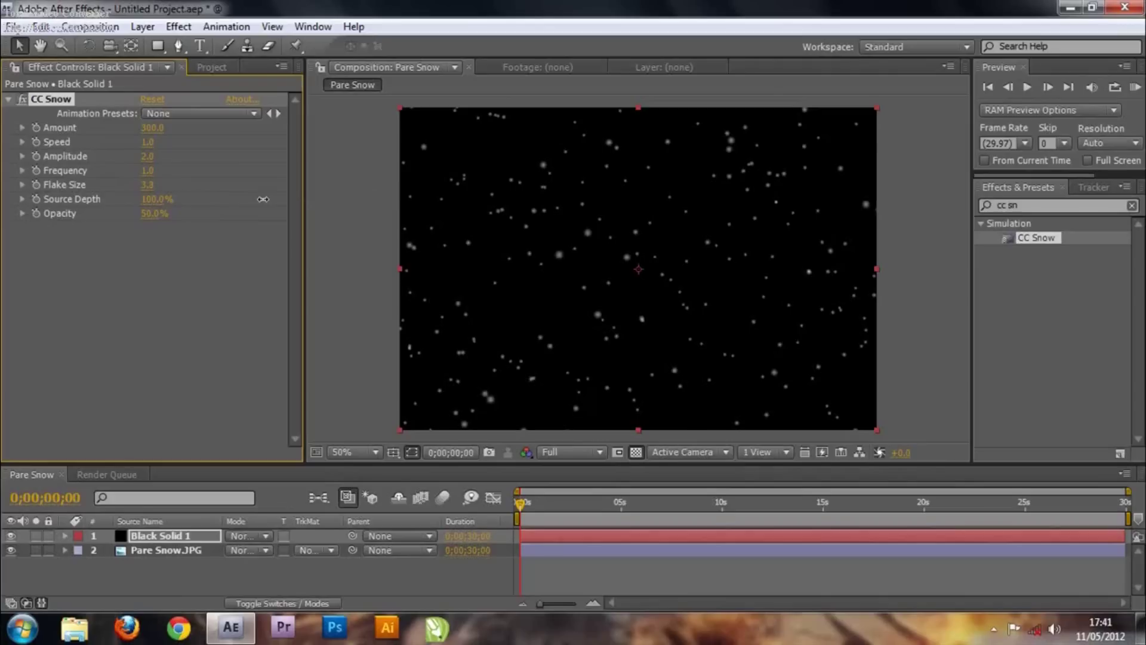
click(171, 270)
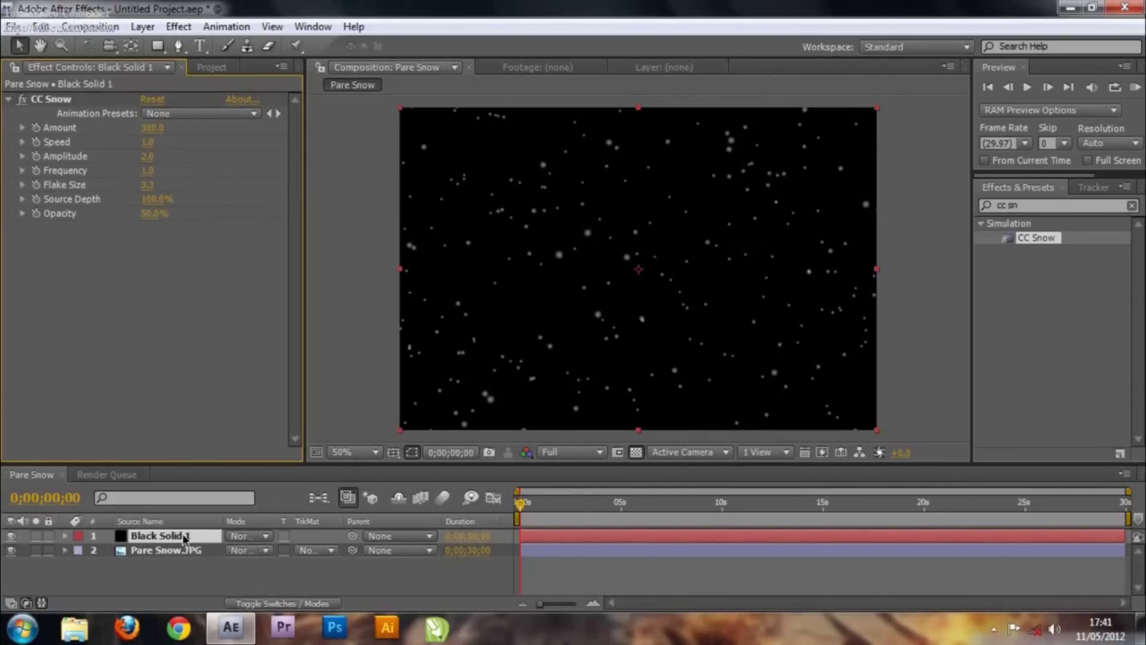
Set the Black Solid 1 layer's blending mode to Add.
click(267, 536)
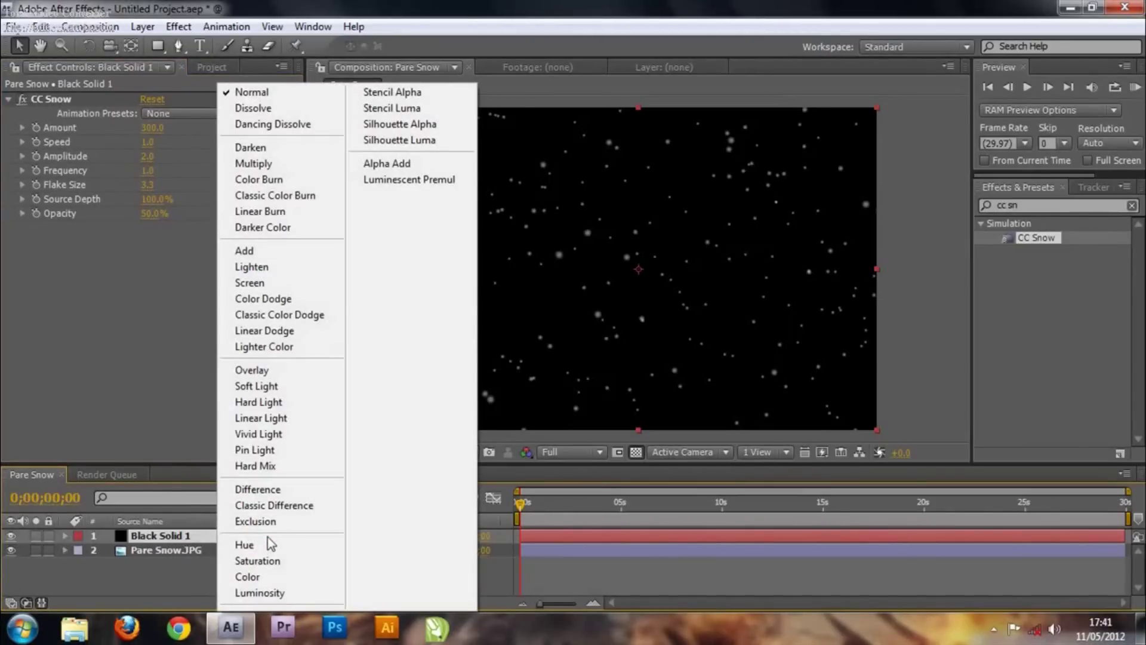
click(179, 591)
click(267, 536)
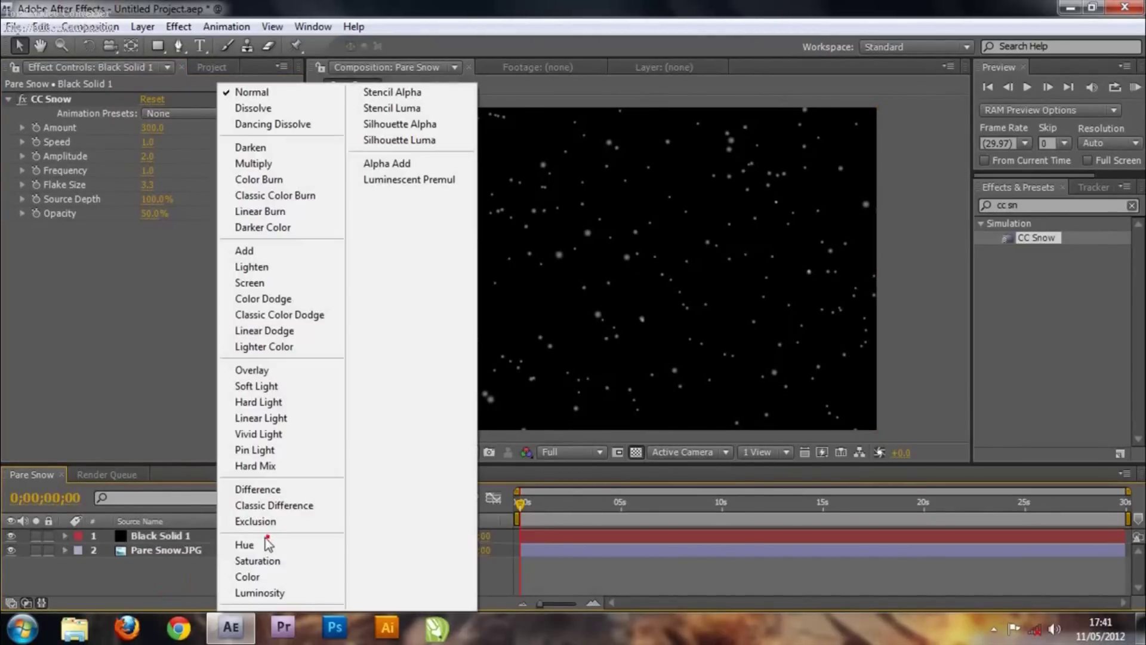
click(268, 251)
Examine the snowflakes over the street photo up close and play a preview of the falling snow.
scroll(649, 262, up, 2)
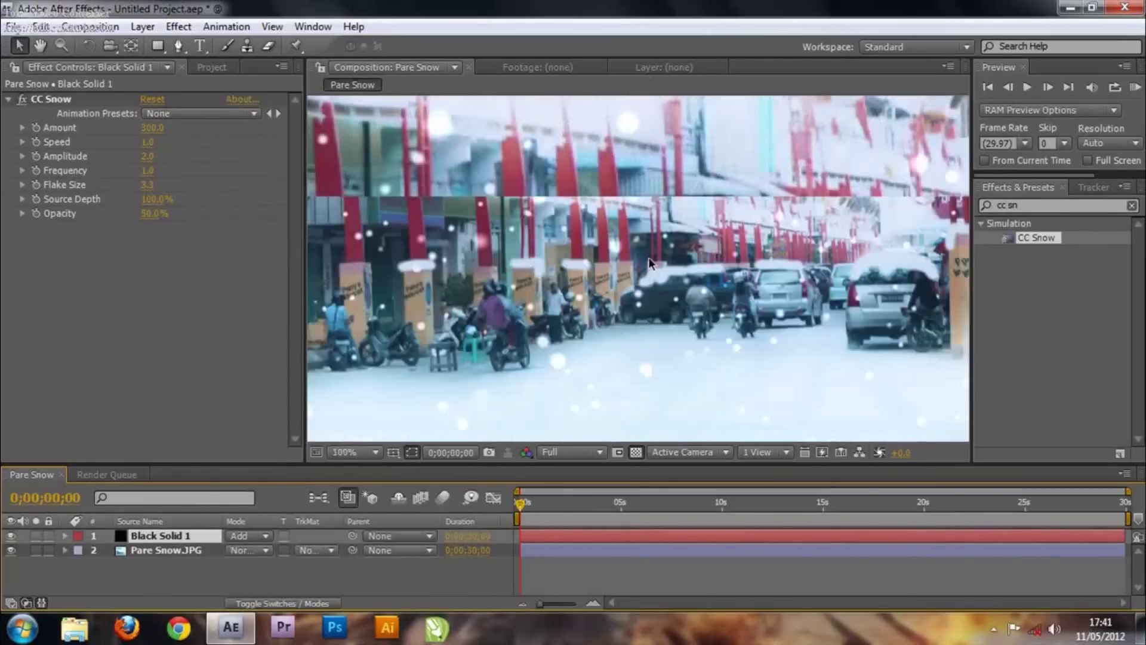
scroll(650, 262, up, 1)
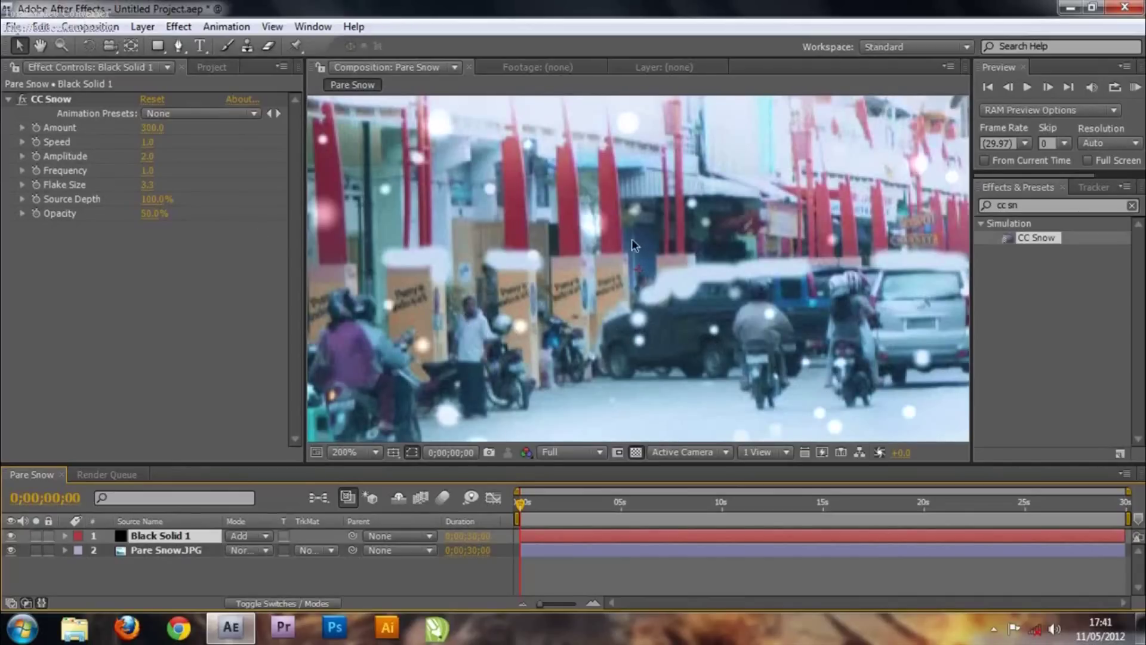
scroll(634, 245, down, 1)
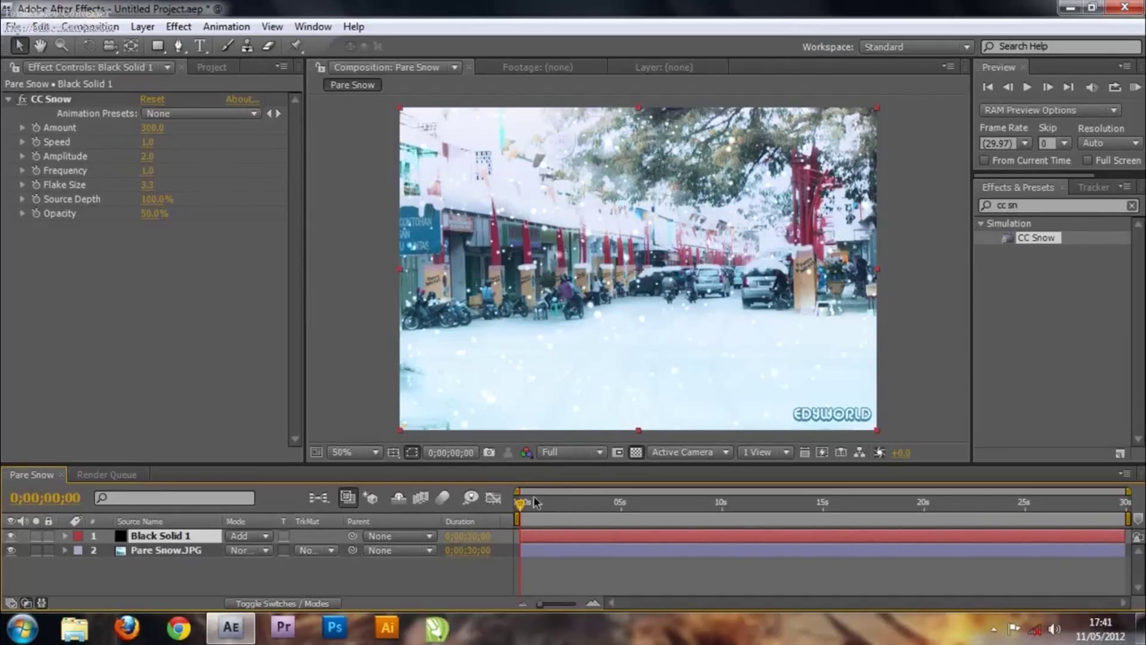
mouse_move(521, 505)
mouse_down()
mouse_move(697, 504)
mouse_move(504, 517)
mouse_up()
mouse_move(520, 507)
mouse_down()
mouse_move(619, 505)
mouse_move(517, 503)
mouse_up()
click(1025, 90)
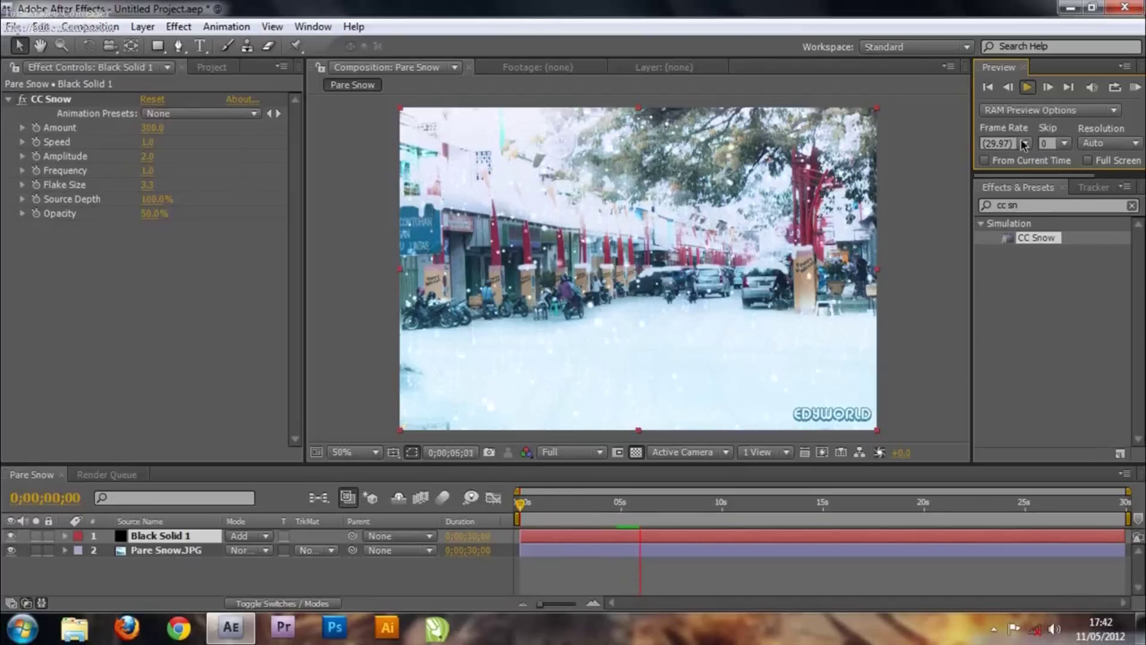
click(1035, 88)
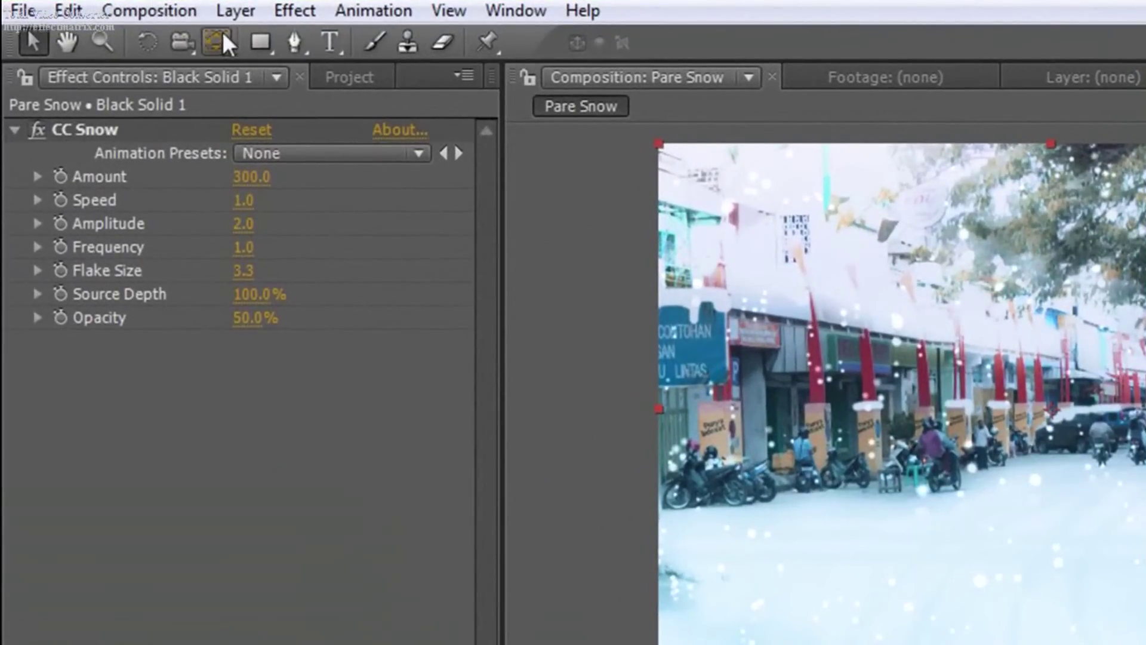
Add the Pare Snow composition to the render queue and return to its timeline by closing the queue.
click(189, 19)
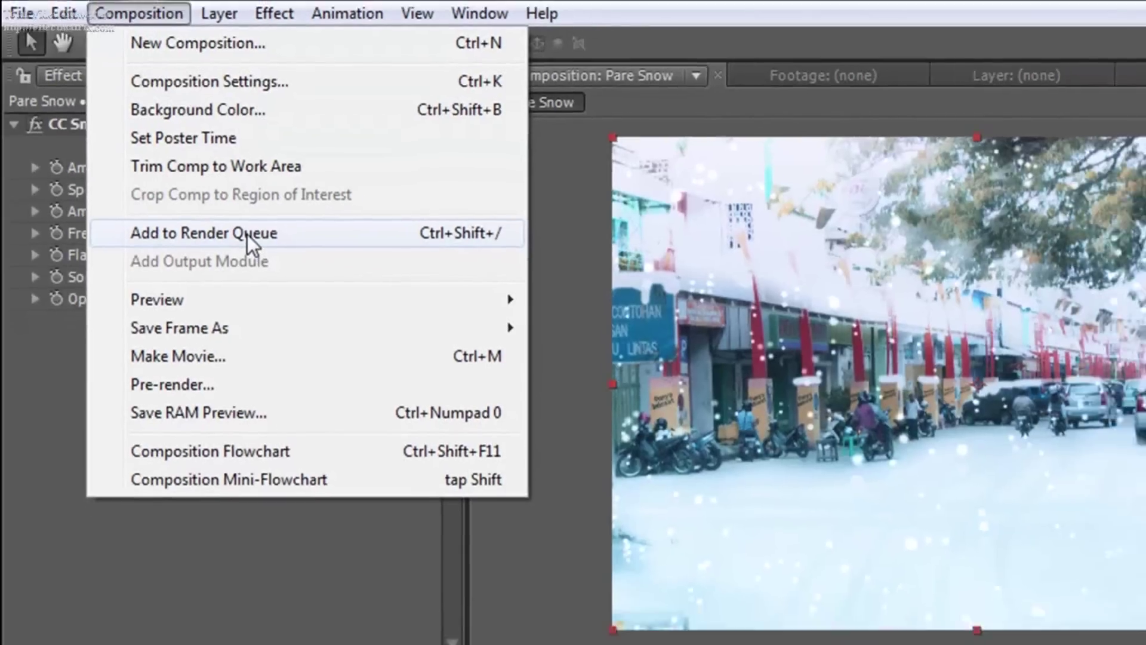
click(247, 233)
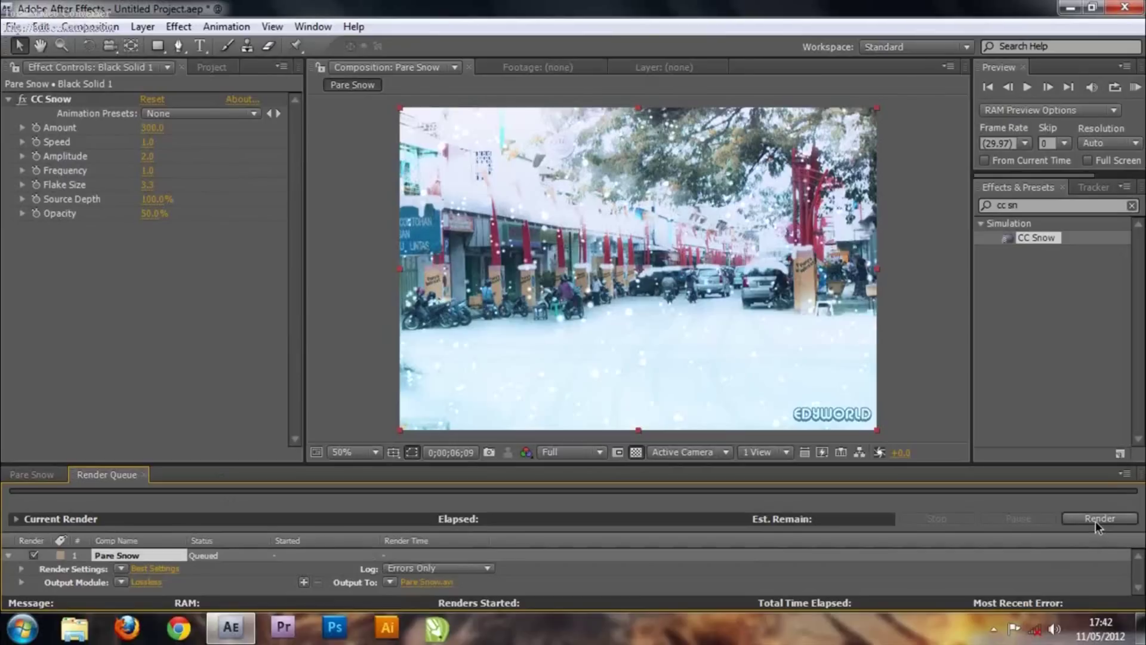
click(145, 472)
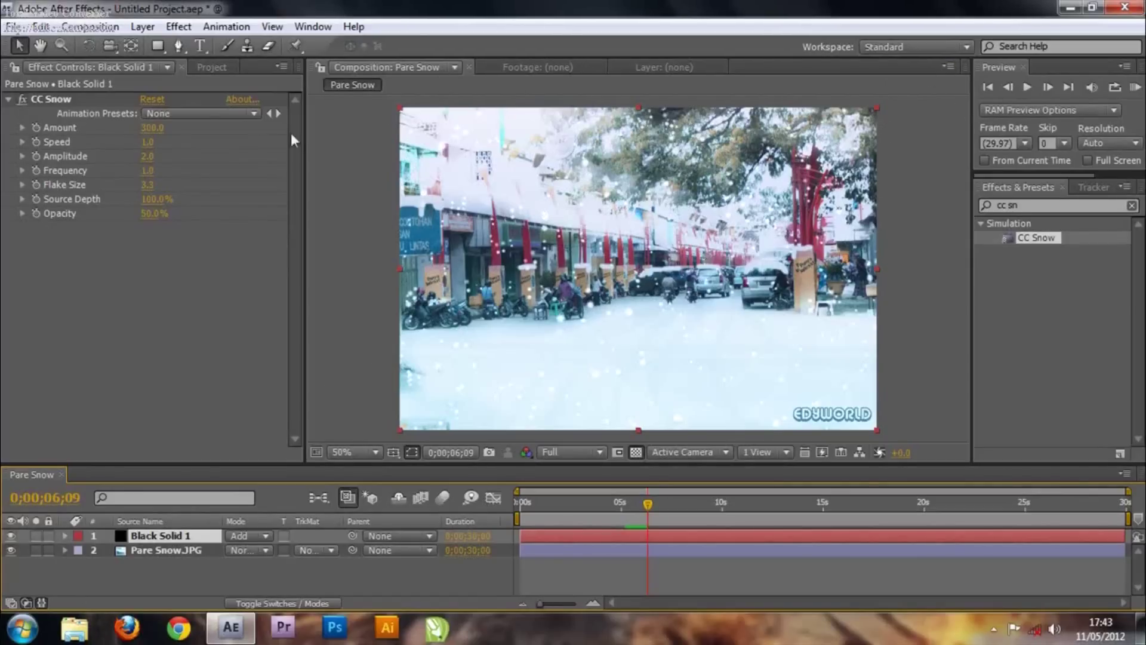
click(225, 28)
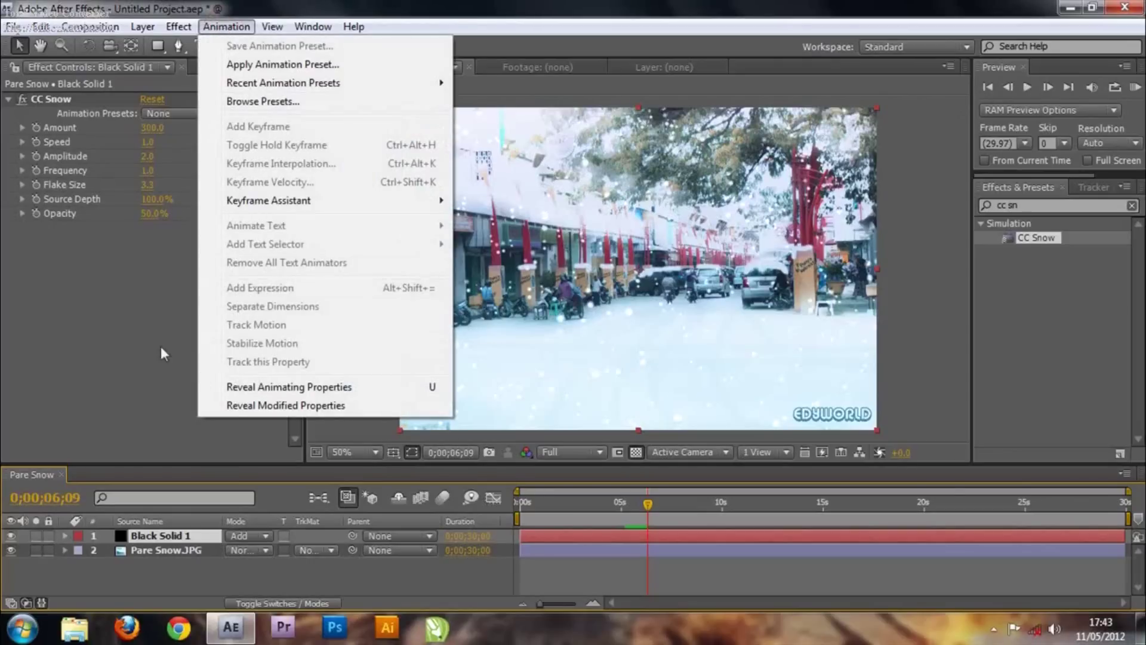
click(139, 341)
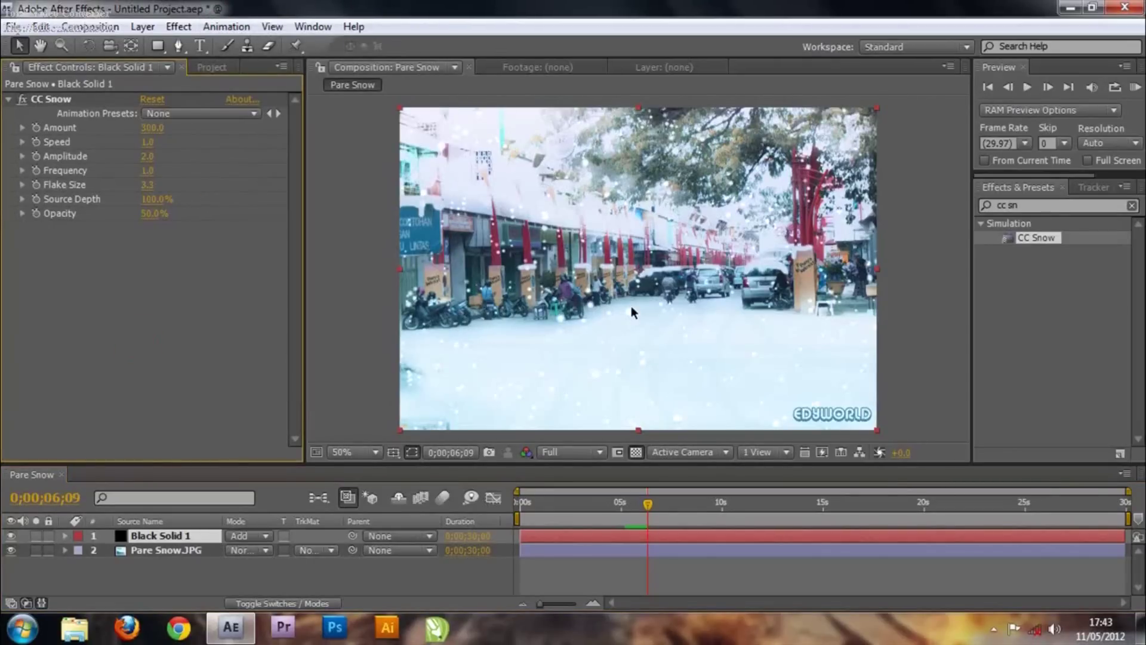